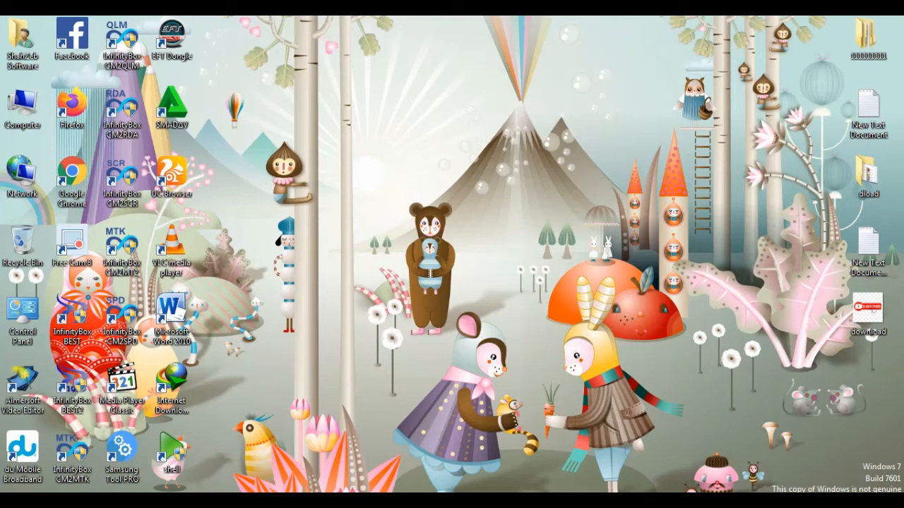
{"action": "right_click", "coordinate": [401, 218]}
{"action": "left_click", "coordinate": [436, 256]}
{"action": "right_click", "coordinate": [375, 204]}
{"action": "left_click", "coordinate": [411, 242]}
{"action": "right_click", "coordinate": [415, 208]}
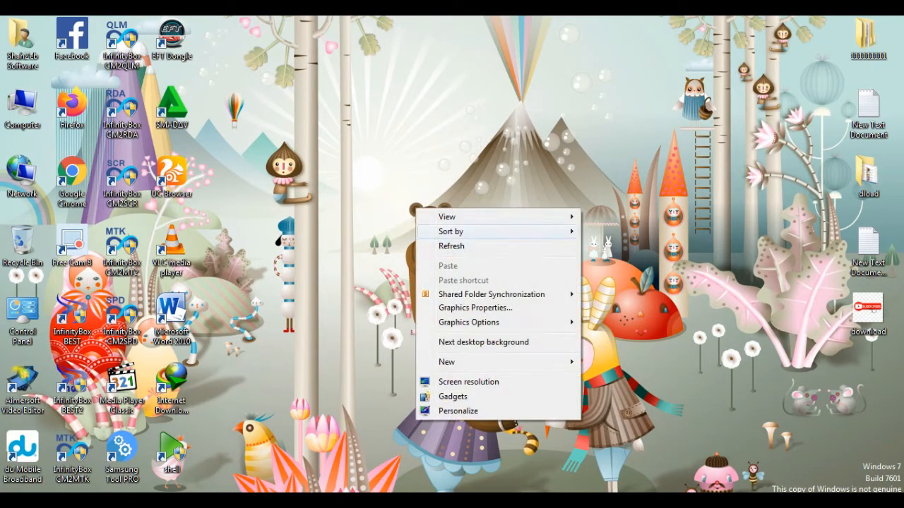
{"action": "left_click", "coordinate": [445, 245]}
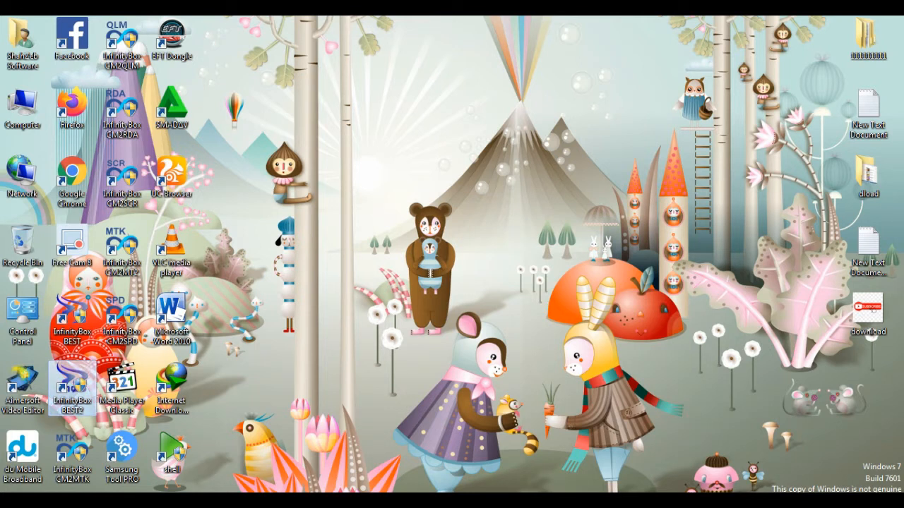
{"action": "right_click", "coordinate": [323, 258]}
{"action": "left_click", "coordinate": [332, 294]}
{"action": "right_click", "coordinate": [283, 269]}
{"action": "left_click", "coordinate": [311, 307]}
{"action": "right_click", "coordinate": [295, 269]}
{"action": "left_click", "coordinate": [314, 305]}
{"action": "right_click", "coordinate": [304, 258]}
{"action": "left_click", "coordinate": [329, 295]}
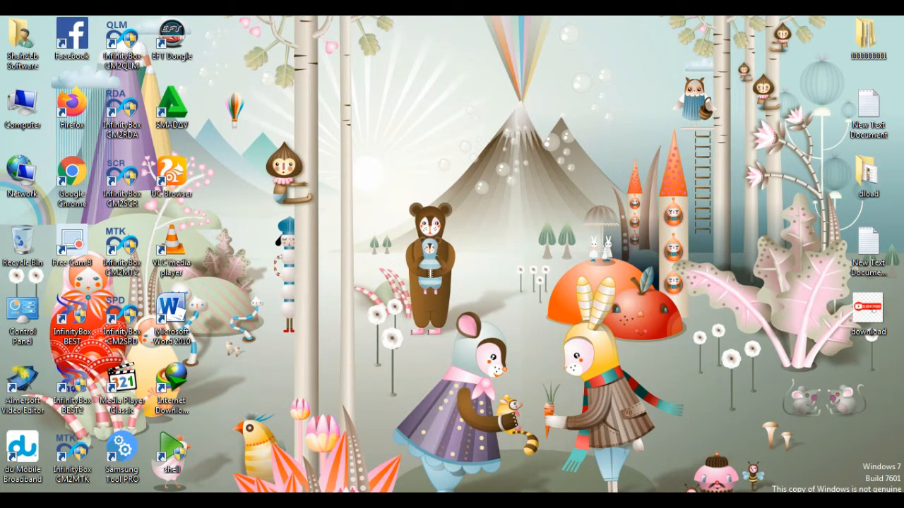
{"action": "right_click", "coordinate": [386, 218]}
{"action": "left_click", "coordinate": [424, 257]}
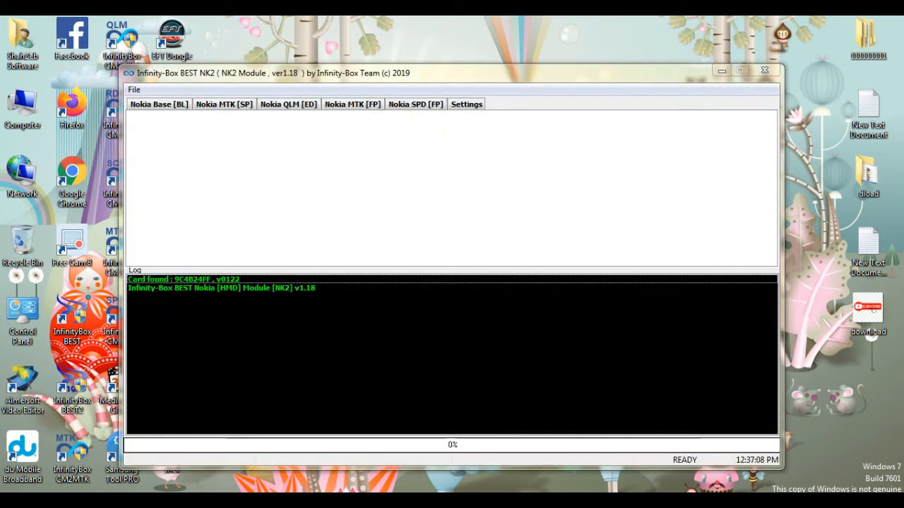
- Choose TA-1034 as the phone model in the firmware options for Nokia MTK [FP] devices
{"action": "left_click_drag", "start_coordinate": [452, 74], "coordinate": [485, 74]}
{"action": "left_click", "coordinate": [322, 104]}
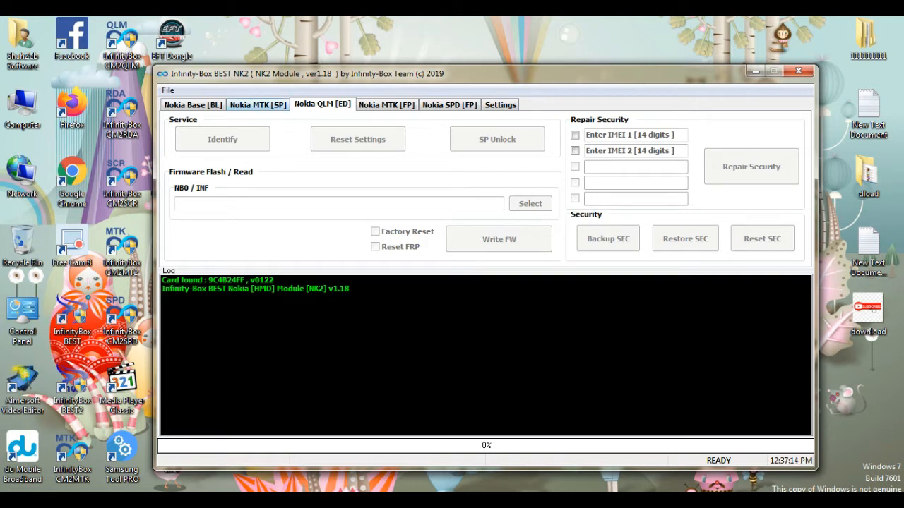
{"action": "left_click", "coordinate": [258, 104]}
{"action": "left_click", "coordinate": [387, 105]}
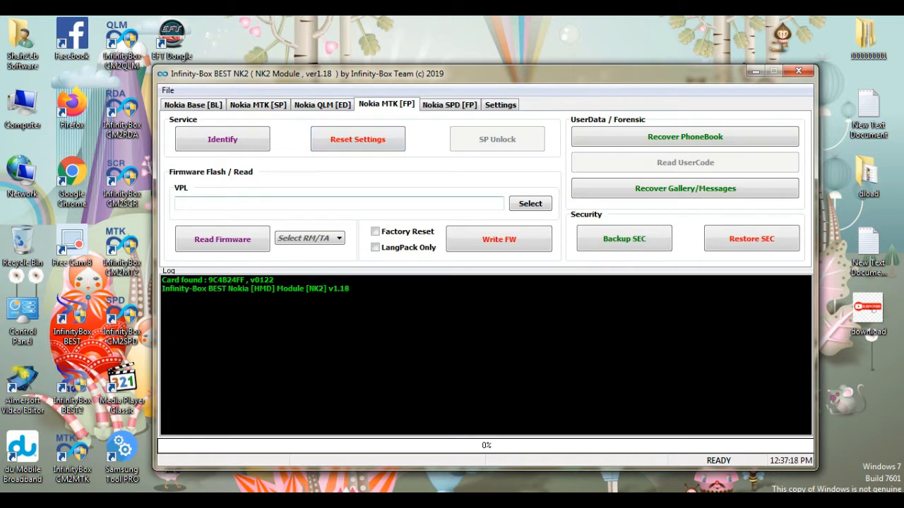
{"action": "left_click", "coordinate": [310, 238]}
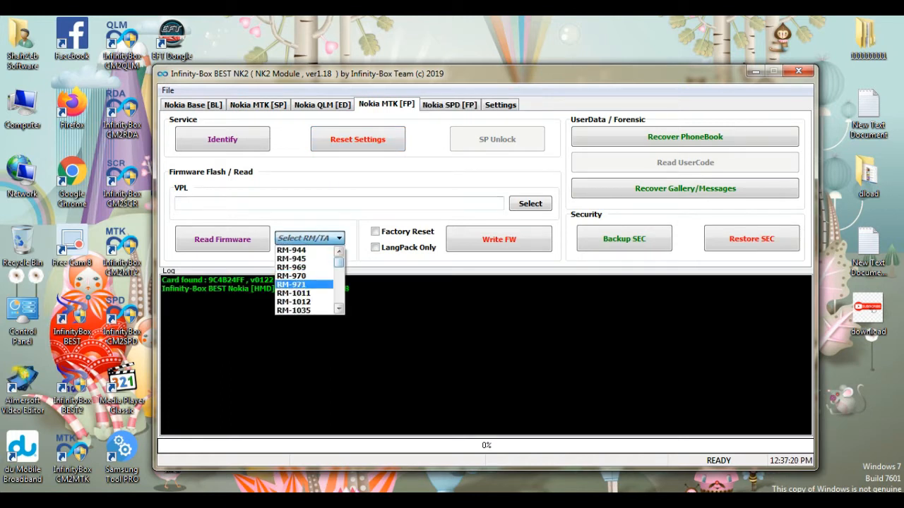
{"action": "scroll", "coordinate": [309, 280], "scroll_direction": "down", "scroll_amount": 8}
{"action": "scroll", "coordinate": [310, 279], "scroll_direction": "down", "scroll_amount": 1}
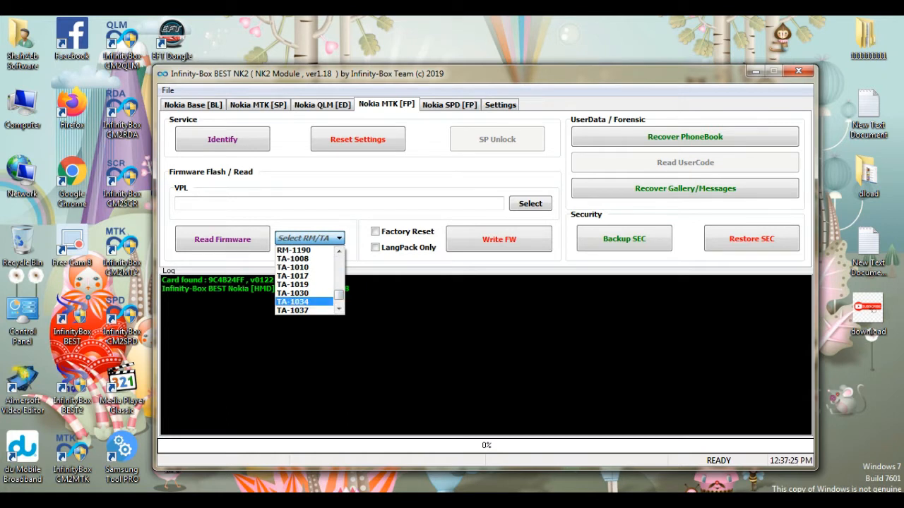
{"action": "left_click", "coordinate": [303, 302]}
{"action": "right_click", "coordinate": [387, 30]}
{"action": "left_click", "coordinate": [425, 69]}
{"action": "left_click_drag", "start_coordinate": [438, 72], "coordinate": [429, 77]}
{"action": "right_click", "coordinate": [464, 18]}
{"action": "left_click", "coordinate": [500, 56]}
{"action": "right_click", "coordinate": [338, 34]}
{"action": "left_click", "coordinate": [374, 73]}
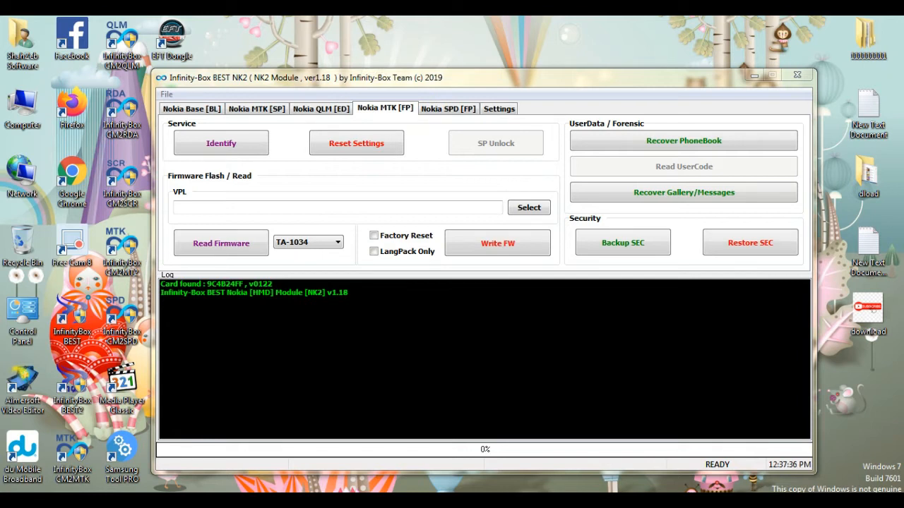
{"action": "right_click", "coordinate": [389, 22]}
{"action": "left_click", "coordinate": [426, 61]}
{"action": "right_click", "coordinate": [413, 33]}
{"action": "left_click", "coordinate": [445, 72]}
{"action": "right_click", "coordinate": [410, 23]}
{"action": "left_click", "coordinate": [445, 61]}
{"action": "right_click", "coordinate": [439, 18]}
{"action": "left_click", "coordinate": [466, 54]}
{"action": "right_click", "coordinate": [439, 30]}
{"action": "left_click", "coordinate": [466, 68]}
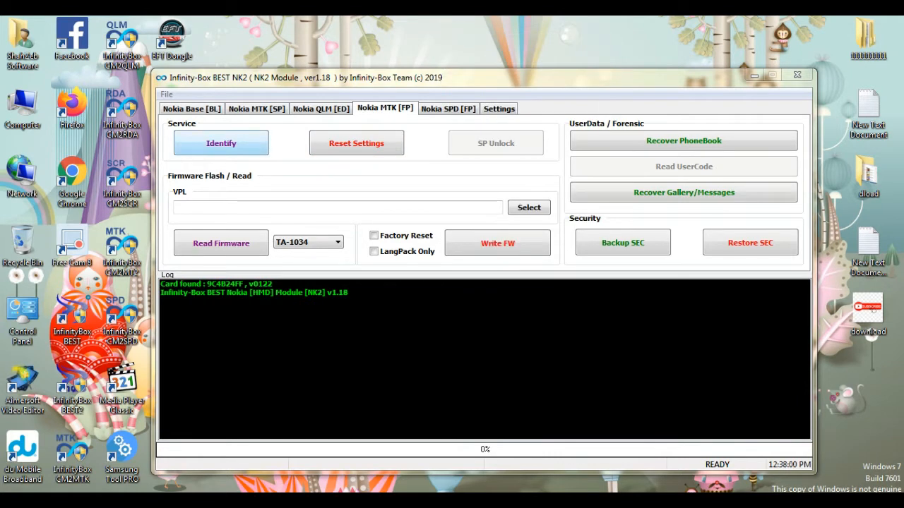
- Start reading the flash of the connected TA-1034 phone
{"action": "left_click", "coordinate": [221, 143]}
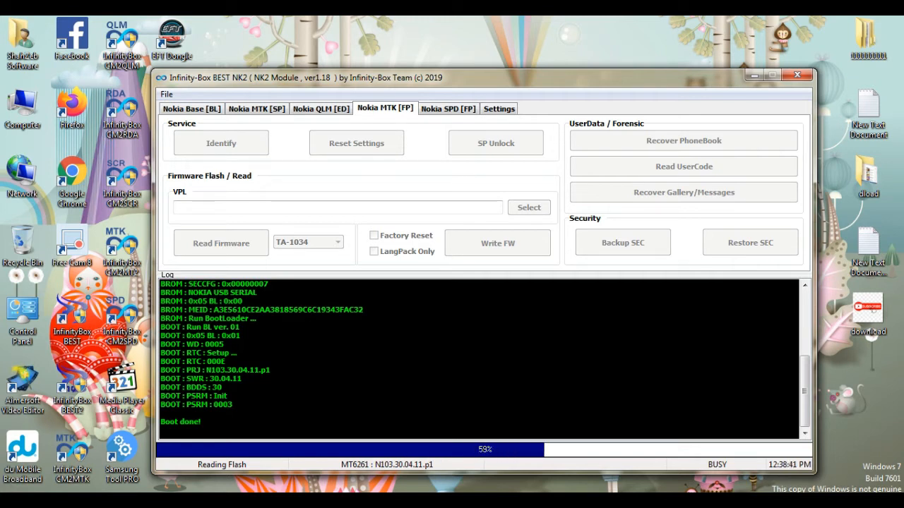
{"action": "right_click", "coordinate": [454, 29]}
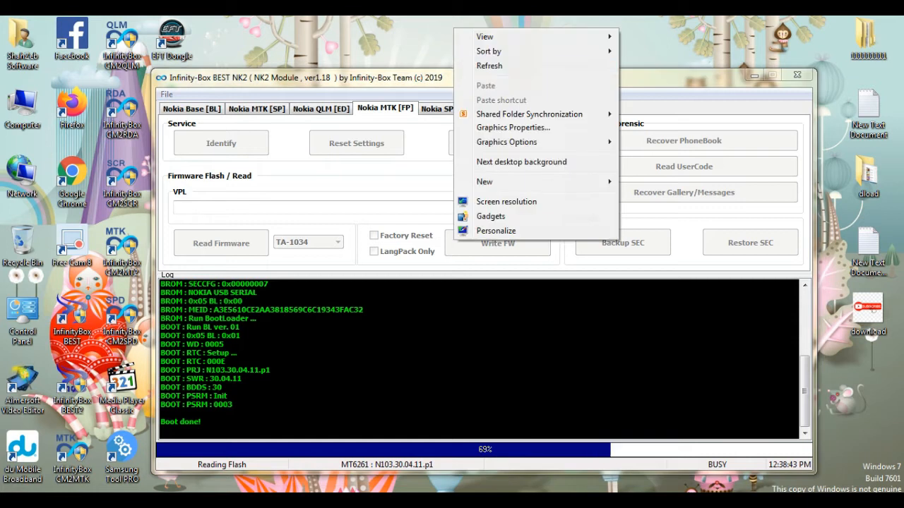
{"action": "left_click", "coordinate": [522, 66]}
{"action": "left_click_drag", "start_coordinate": [523, 78], "coordinate": [525, 79]}
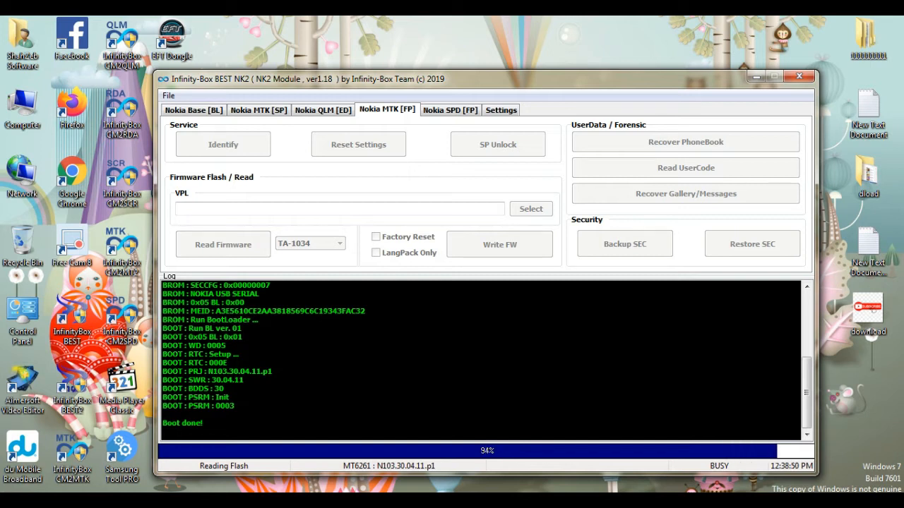
{"action": "right_click", "coordinate": [463, 40]}
{"action": "left_click", "coordinate": [478, 77]}
{"action": "right_click", "coordinate": [450, 32]}
{"action": "left_click", "coordinate": [486, 69]}
{"action": "right_click", "coordinate": [424, 24]}
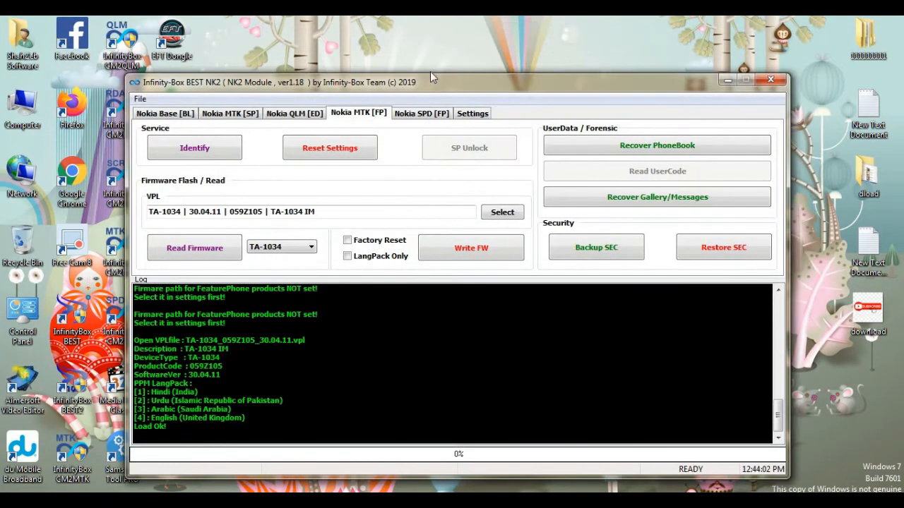
- Load the firmware file TA-1034_059Z105_30.04.11.vpl and start writing it to the phone without a factory reset
{"action": "left_click_drag", "start_coordinate": [432, 76], "coordinate": [429, 58]}
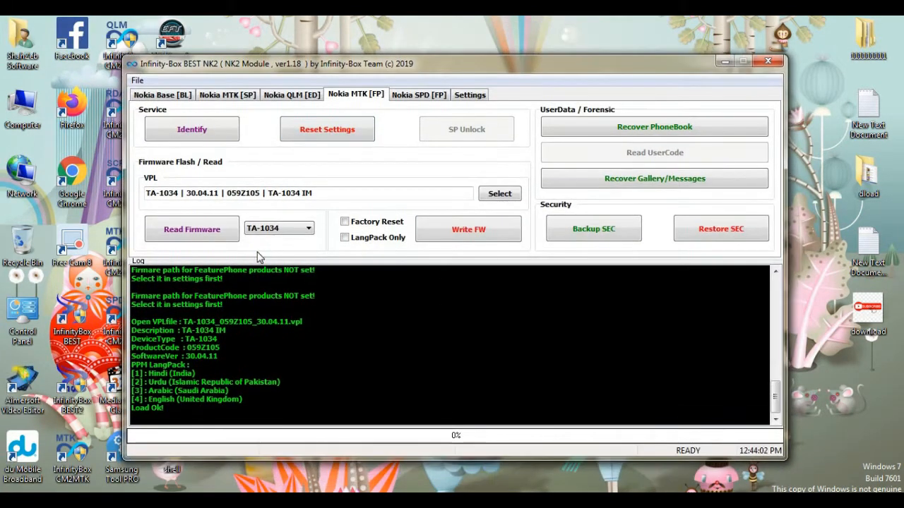
{"action": "left_click", "coordinate": [506, 195]}
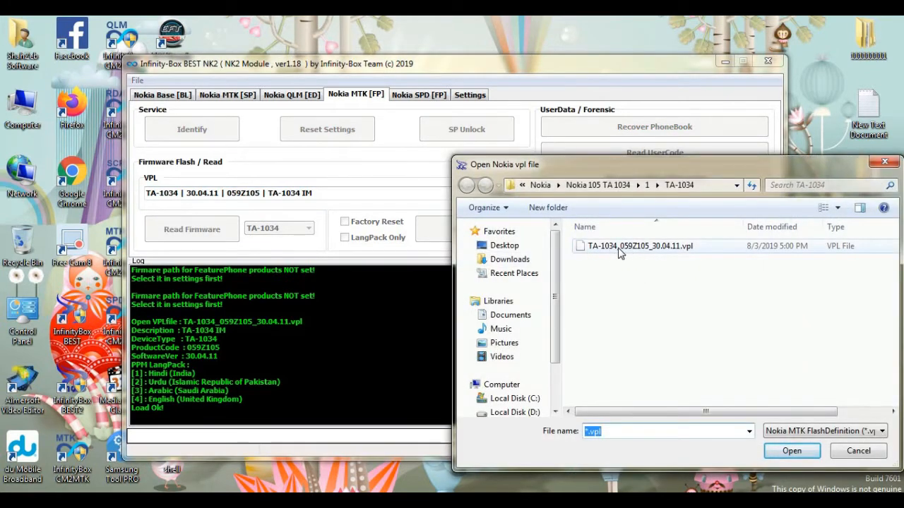
{"action": "double_click", "coordinate": [620, 250]}
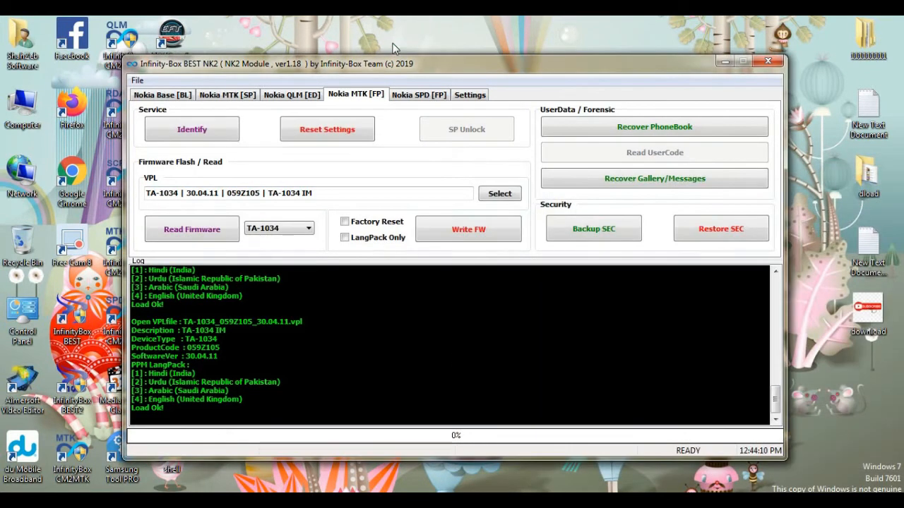
{"action": "left_click", "coordinate": [468, 233]}
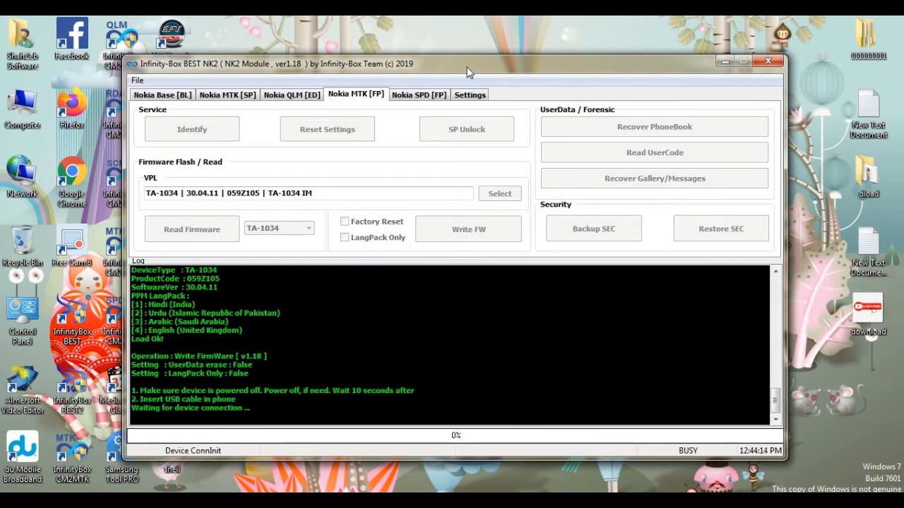
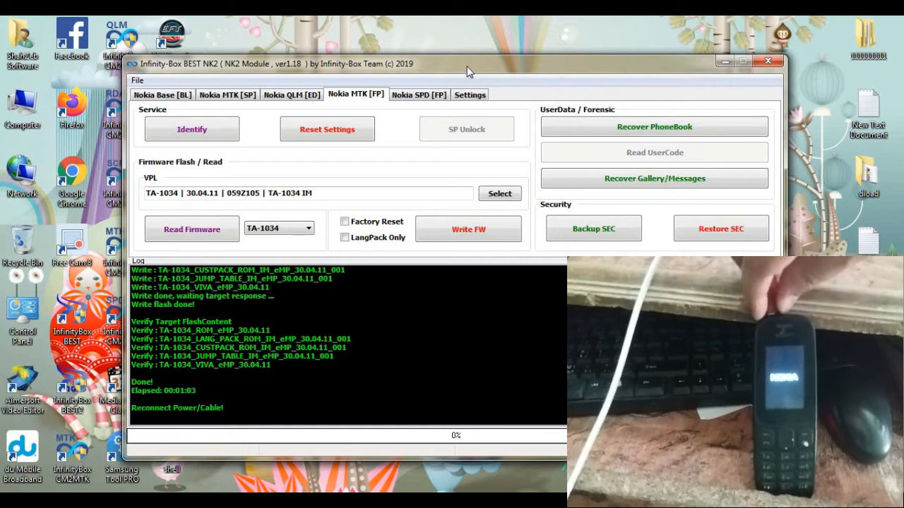
- Minimize the Infinity-Box BEST NK2 window to show the desktop
{"action": "left_click_drag", "start_coordinate": [467, 64], "coordinate": [467, 62]}
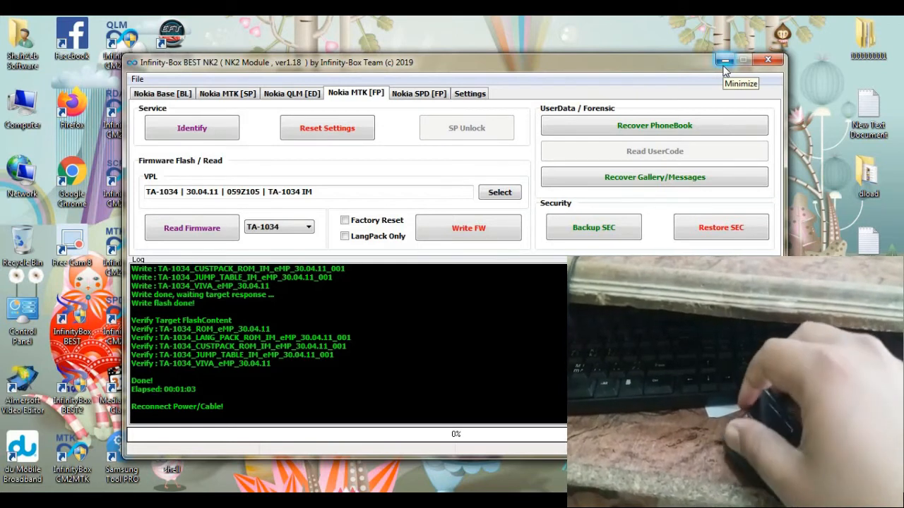
{"action": "left_click_drag", "start_coordinate": [693, 64], "coordinate": [694, 61]}
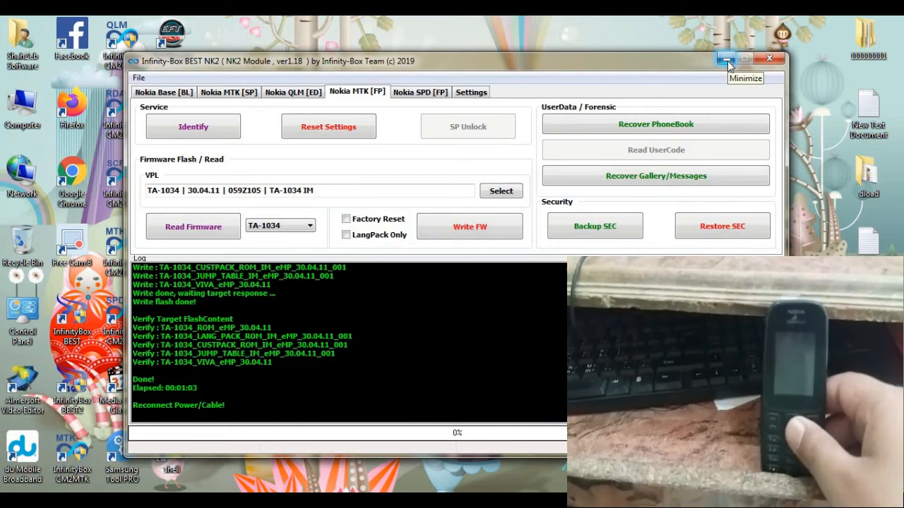
{"action": "left_click", "coordinate": [727, 61]}
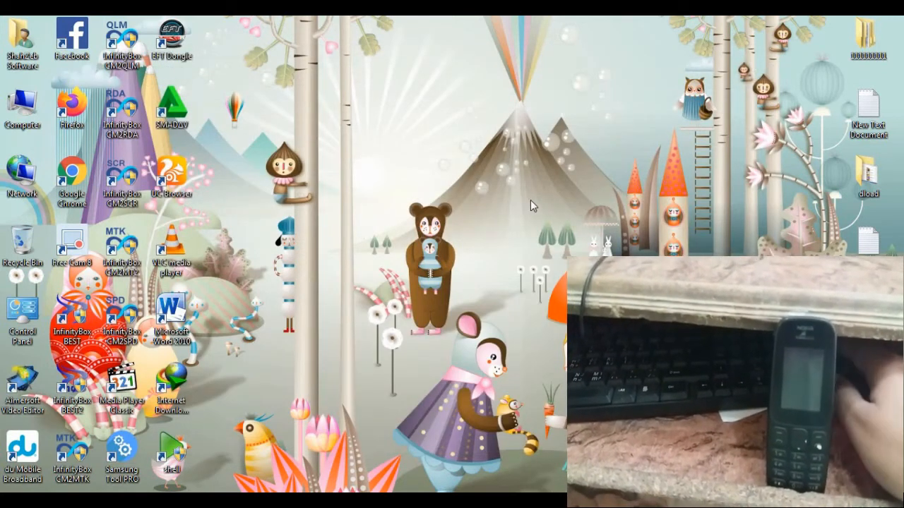